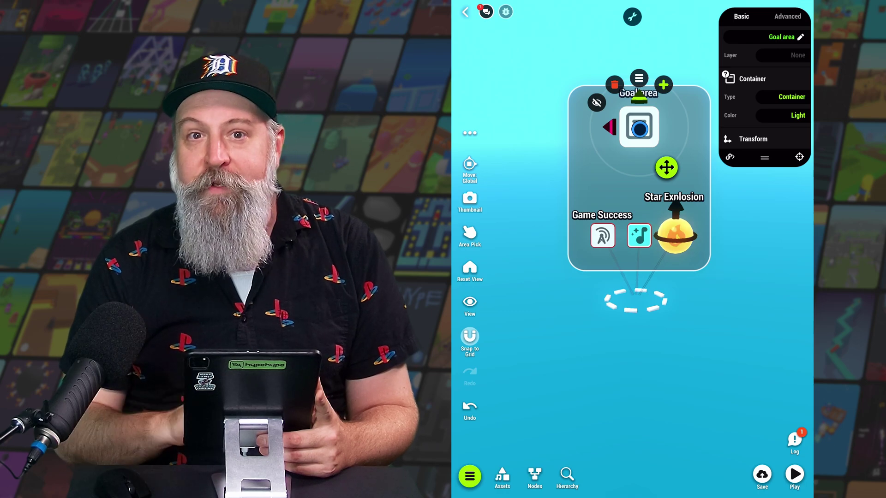
Step: Change the Goal area container's Type from plain container to Reusable
click(637, 302)
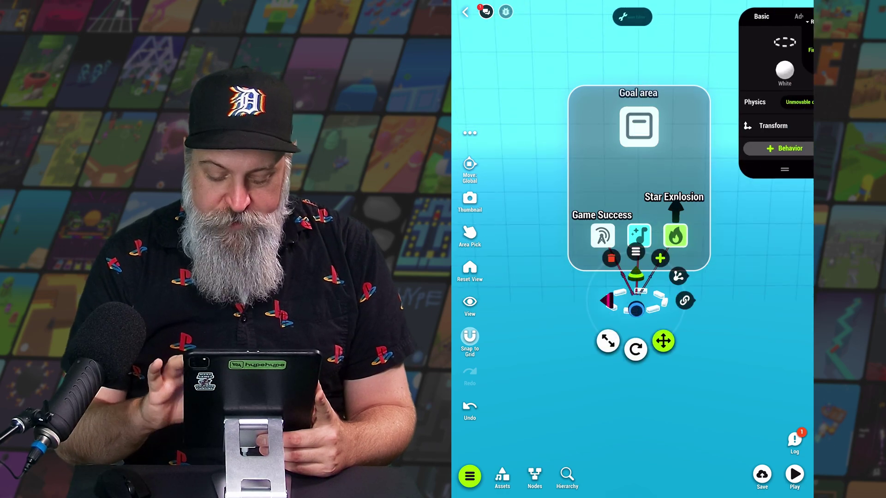
click(661, 285)
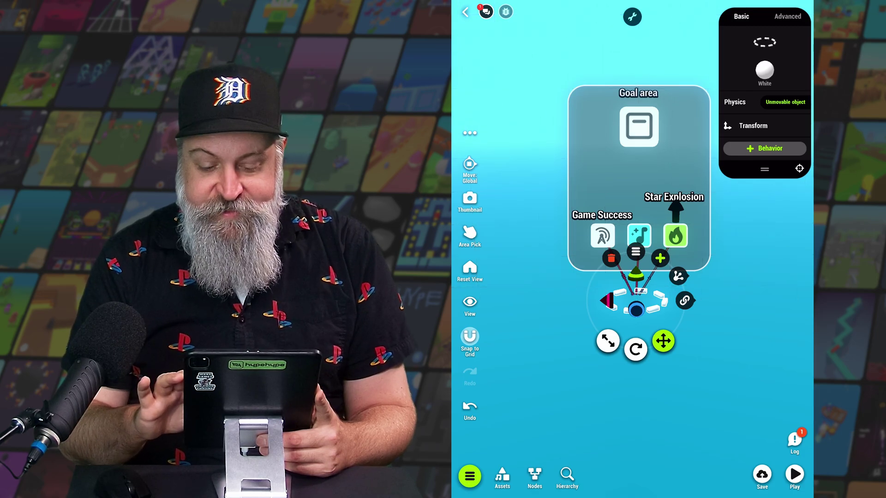
click(719, 311)
click(639, 125)
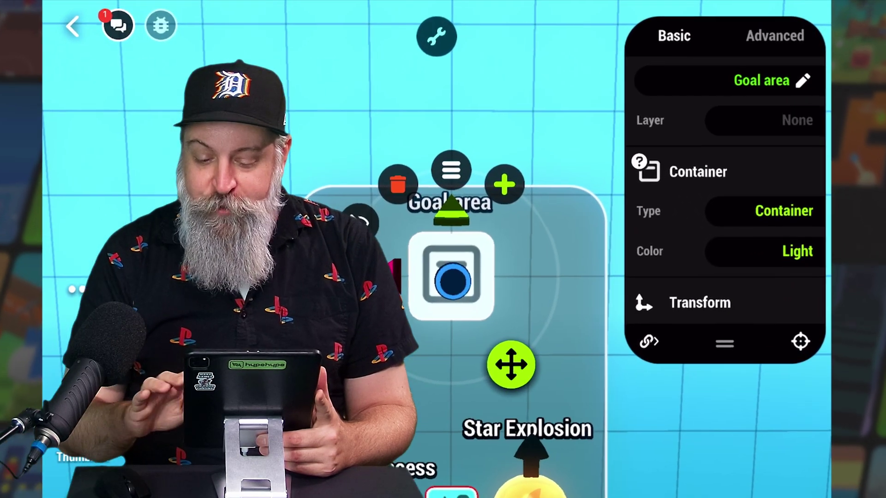
click(787, 212)
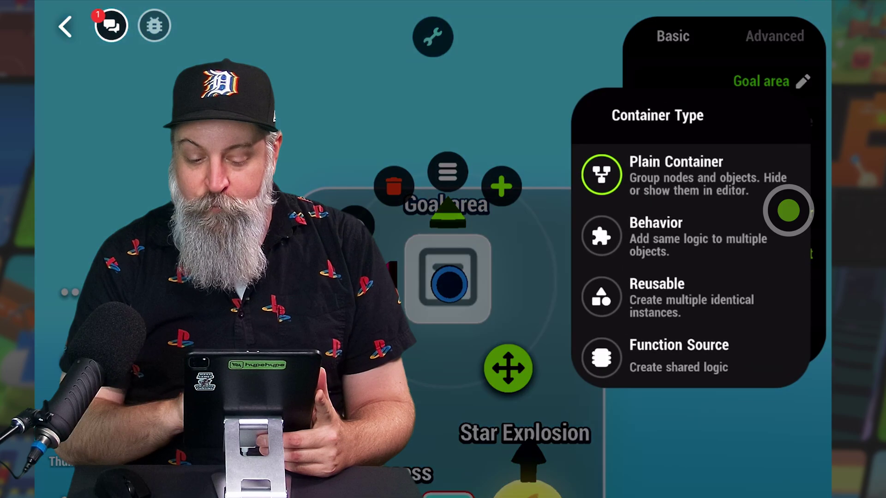
click(657, 291)
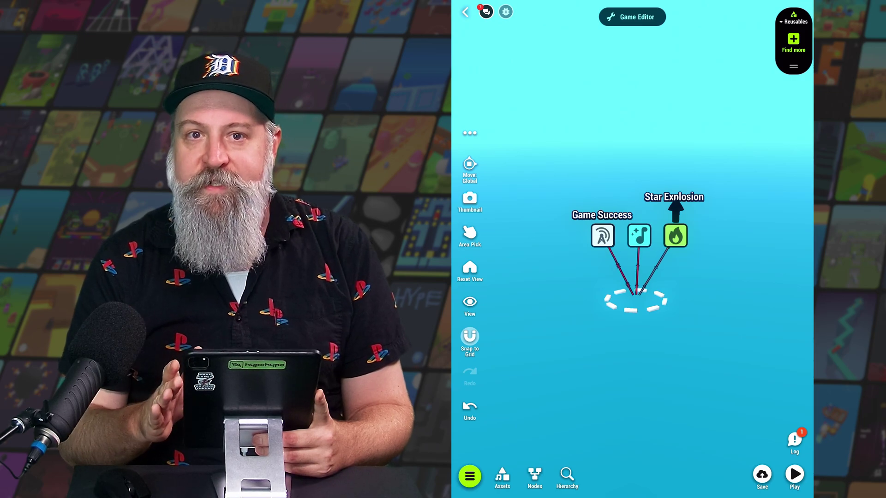
Step: Save the goal ring's Star Explosion node group as a reusable named 'Goal area'
click(636, 300)
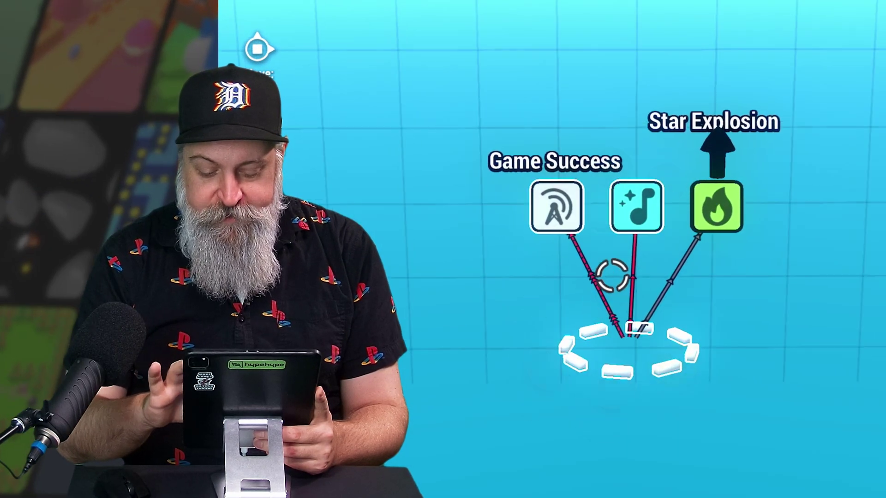
click(718, 206)
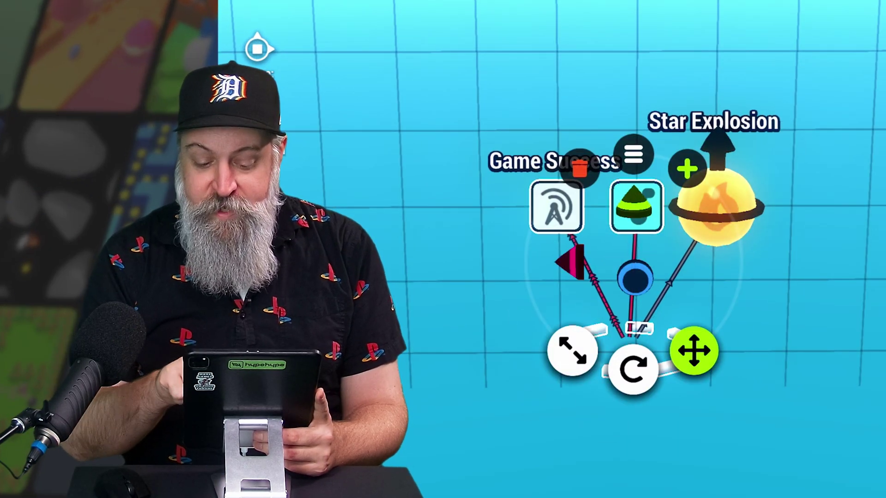
click(637, 154)
scroll(634, 263, down, 5)
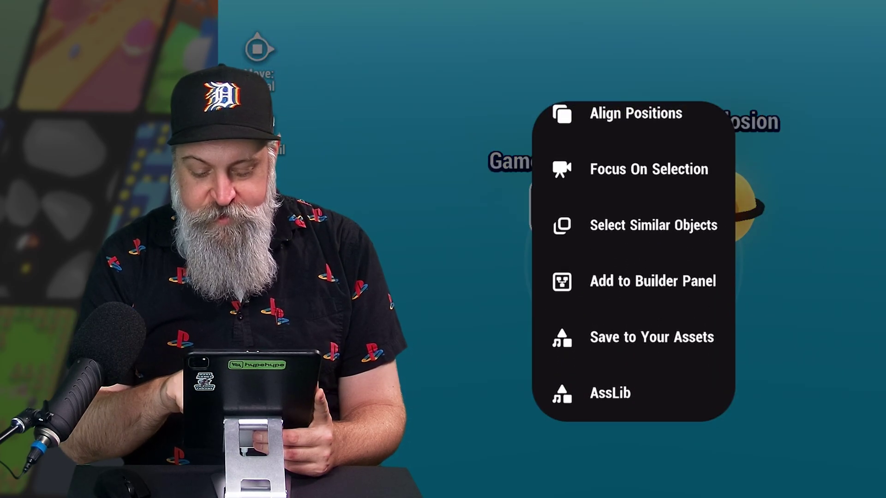
click(633, 337)
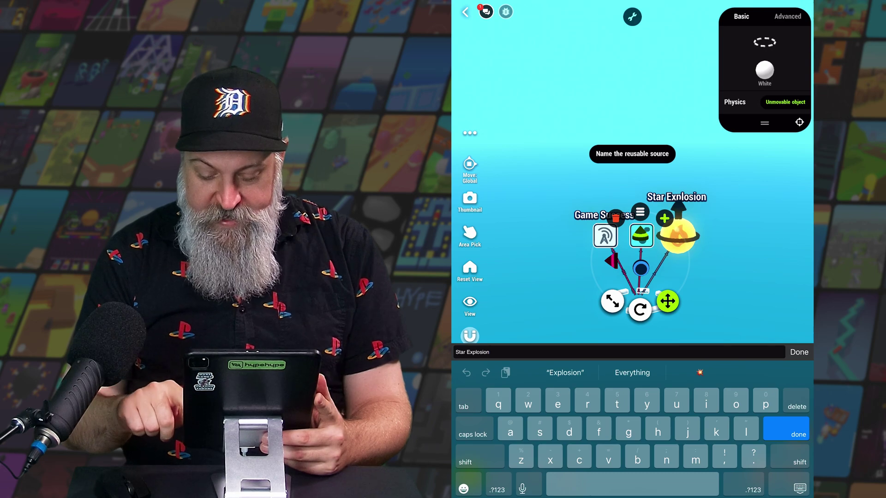
key(BackSpace)
key(BackSpace)
key(BackSpace)
key(BackSpace)
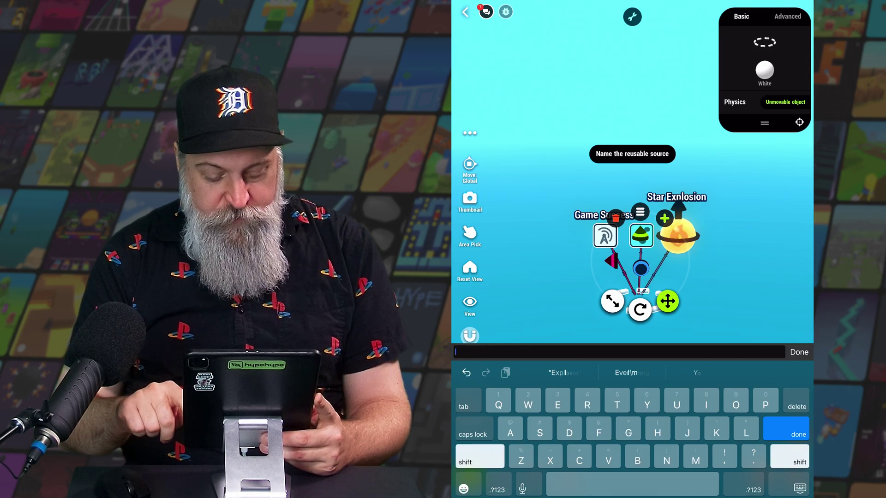
text(Goal a)
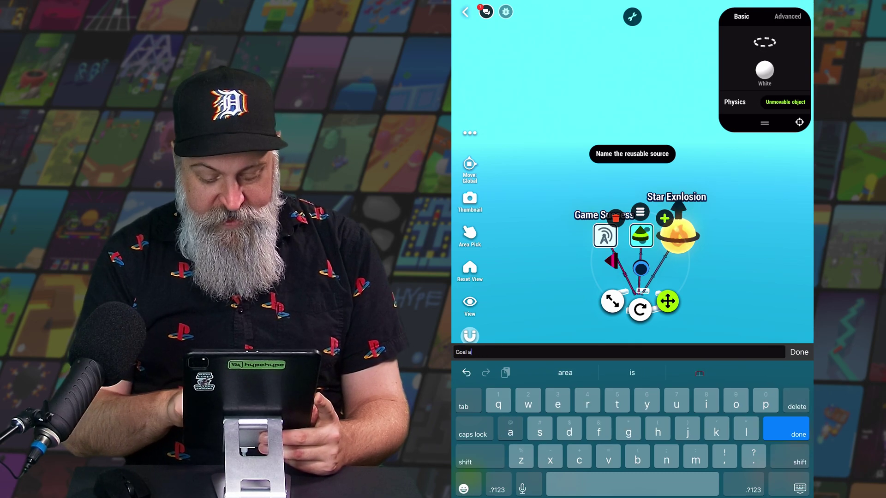
text(rea)
key(Return)
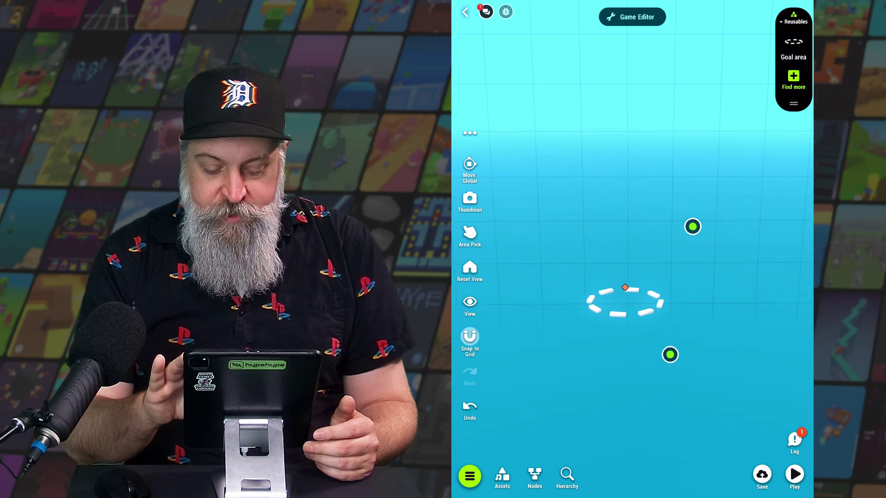
Step: Select the goal area object in the scene
click(624, 302)
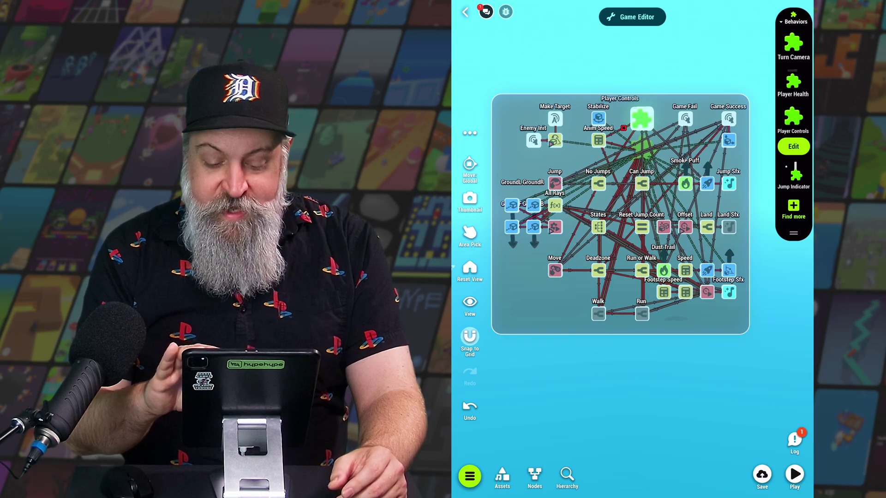
scroll(621, 215, up, 2)
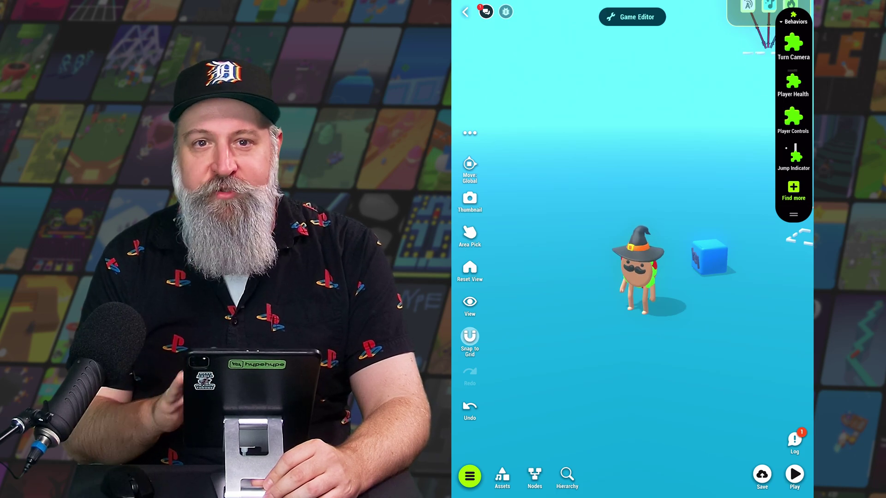
Step: Drag a behavior onto the character, check its properties, and open its logic graph
drag(793, 118, 665, 277)
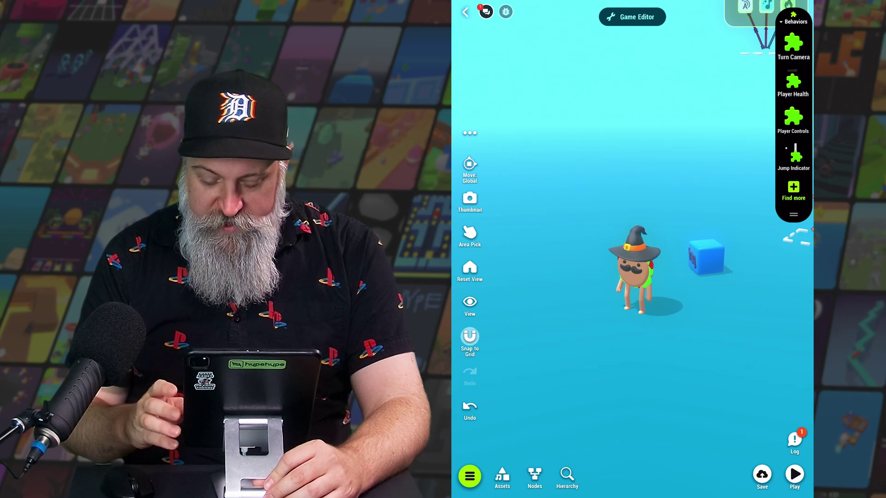
click(635, 277)
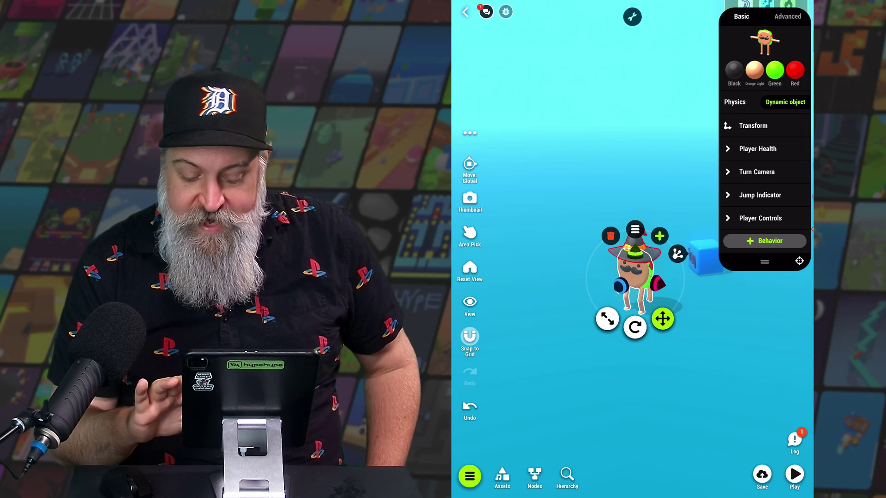
click(623, 104)
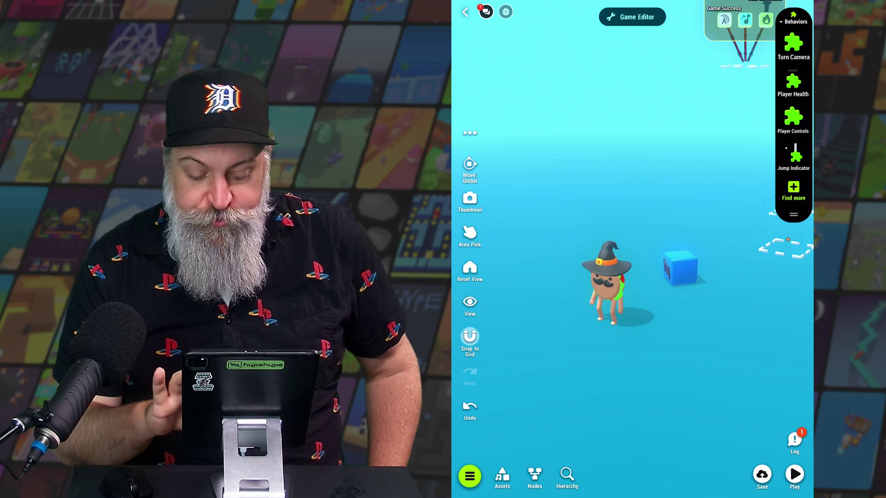
click(608, 285)
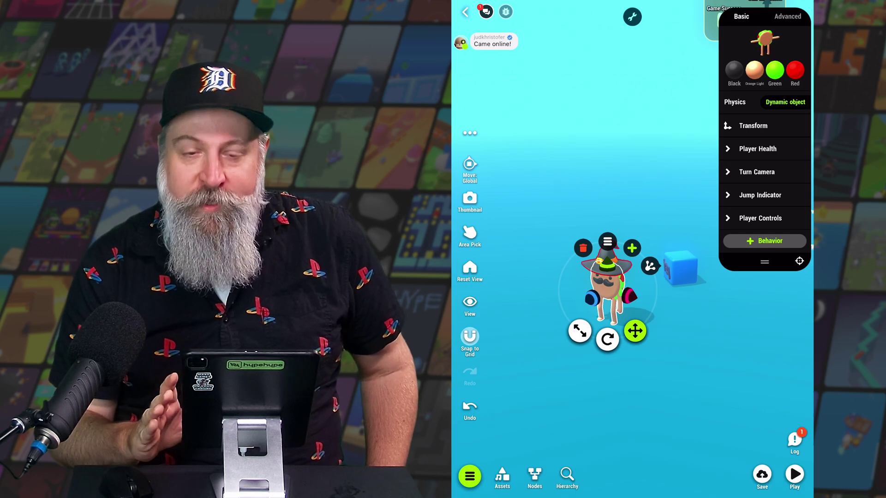
click(650, 265)
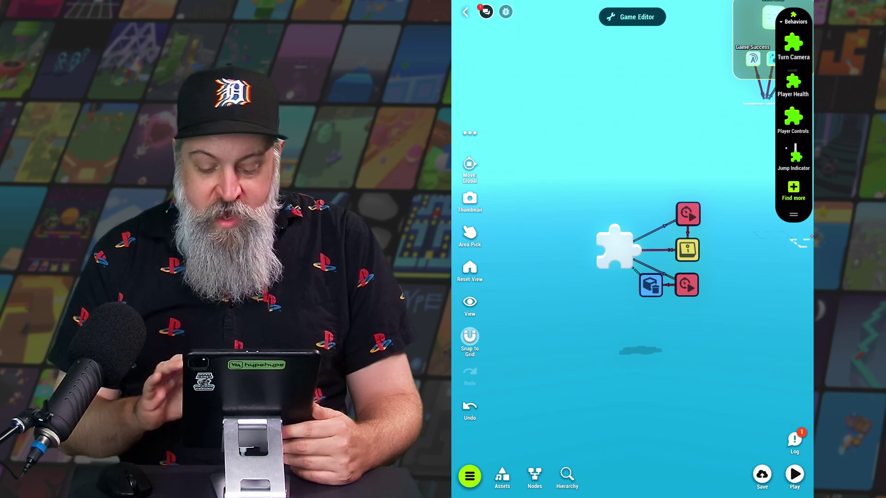
Step: Select the collision-trigger puzzle node and linked nodes, and choose Save as reusable
drag(690, 283, 661, 274)
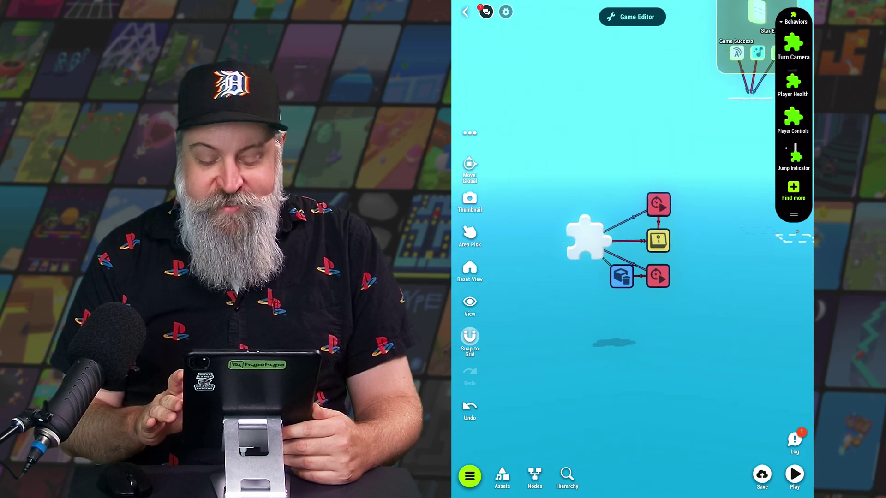
click(585, 239)
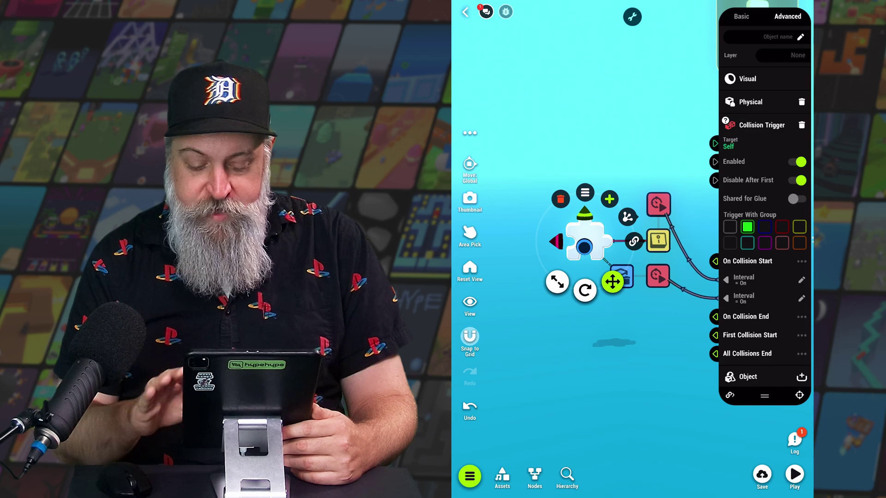
click(623, 359)
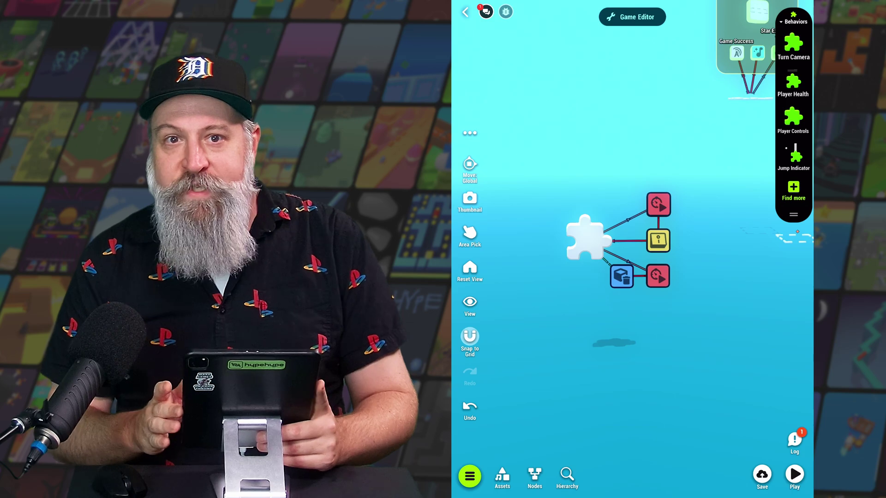
click(658, 242)
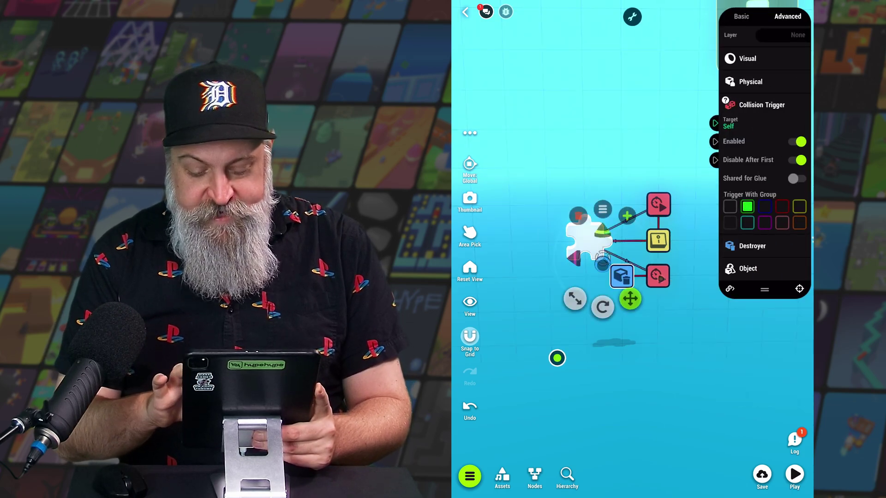
click(659, 241)
click(664, 297)
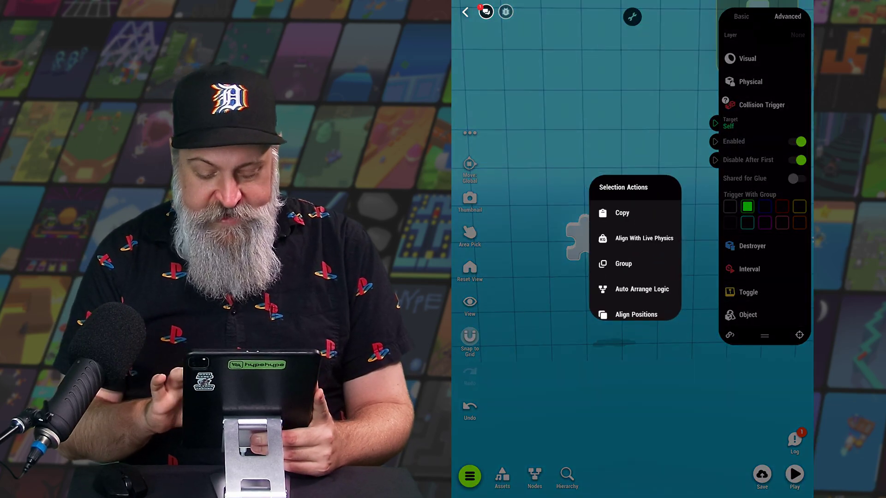
scroll(635, 249, down, 3)
click(644, 282)
text(Destructible object)
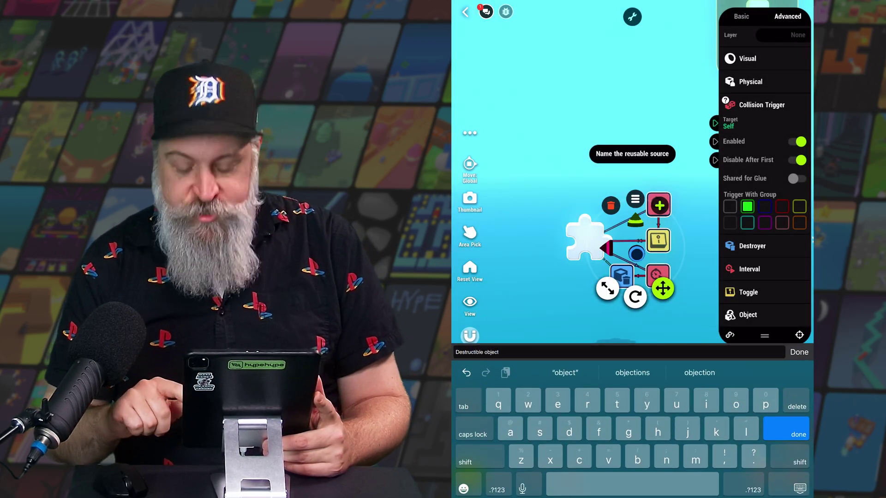
Step: Name the reusable 'Destructible object' and confirm converting its container to Behavior
click(798, 434)
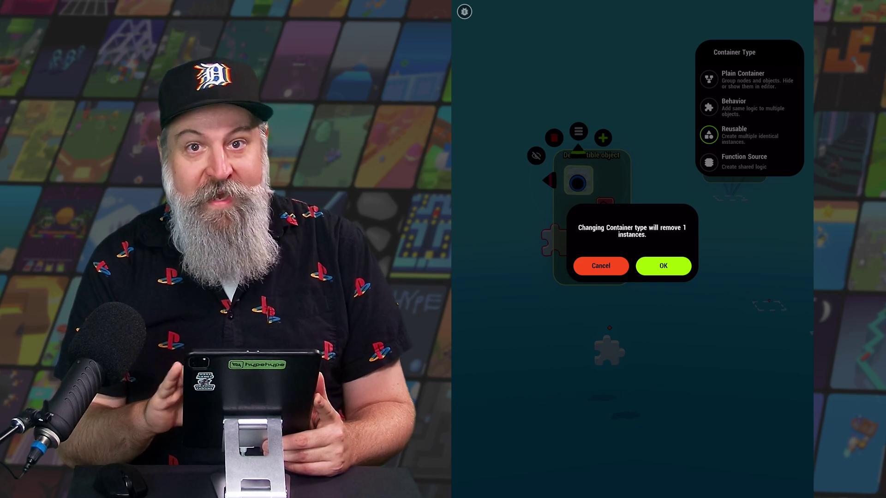
click(662, 266)
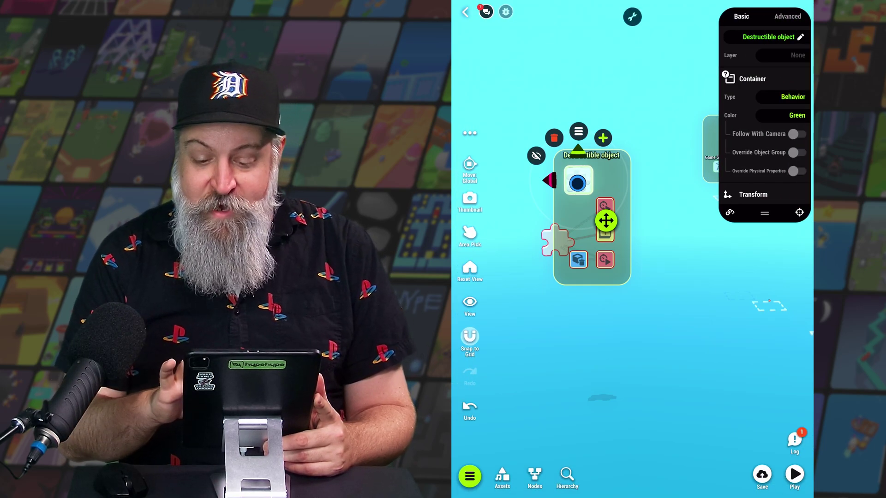
Step: Apply the Destructible object behavior from the Behaviors list to the blue cube
click(679, 360)
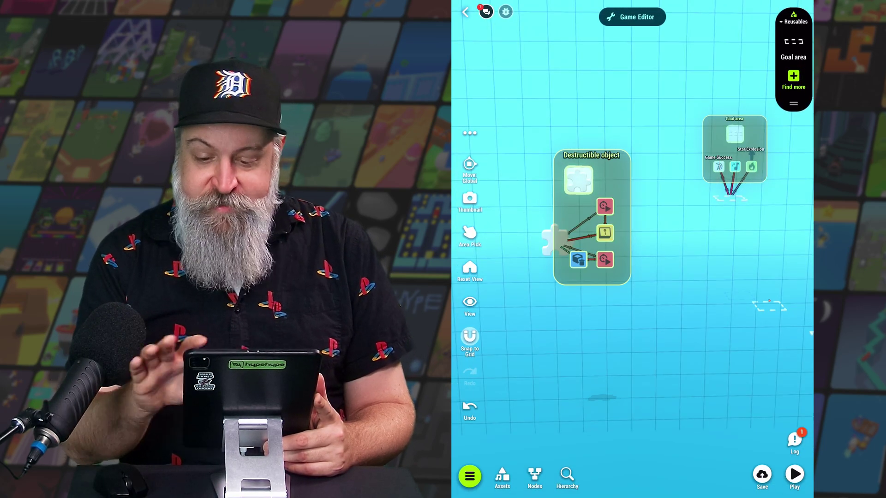
click(793, 22)
click(768, 52)
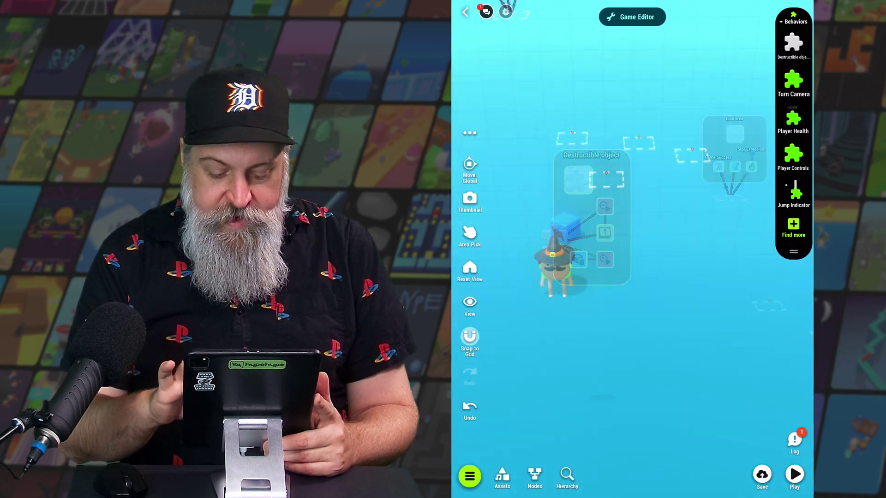
drag(665, 346, 664, 139)
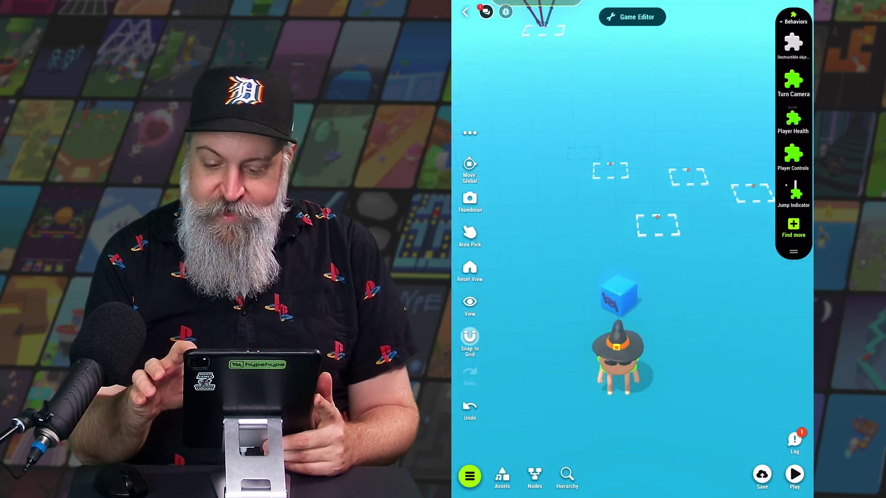
drag(793, 46, 619, 294)
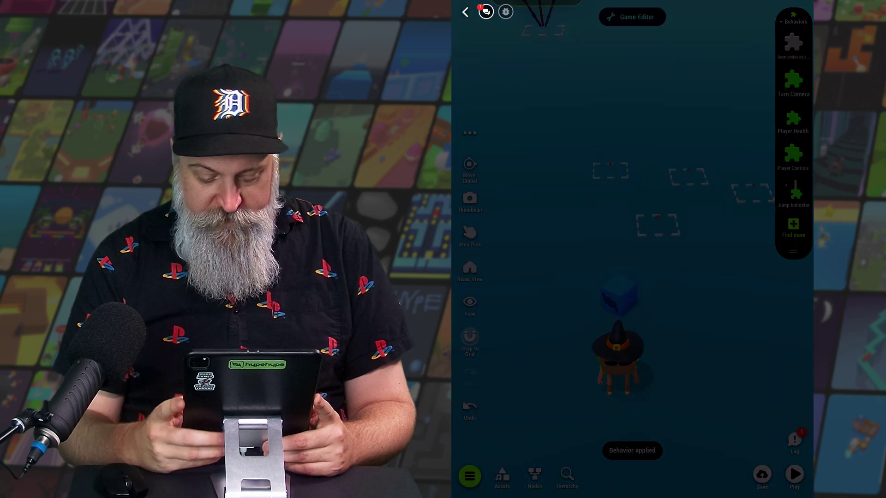
Step: Playtest by running the character onto the blue cube and jumping to break it
click(794, 474)
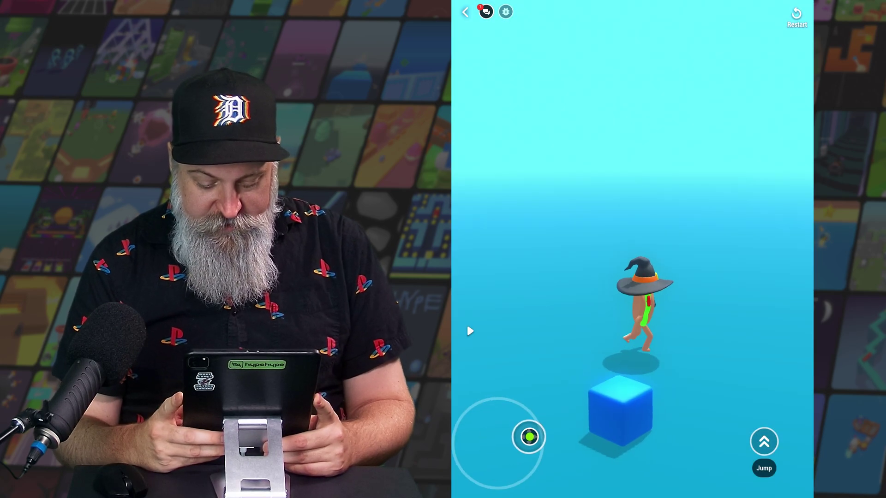
mouse_move(485, 443)
mouse_down()
mouse_move(480, 483)
mouse_move(485, 443)
mouse_up()
click(764, 442)
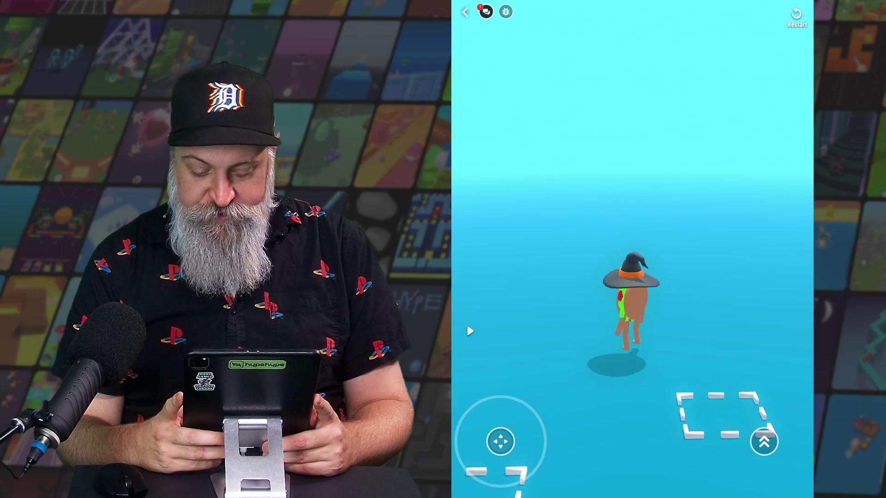
click(465, 12)
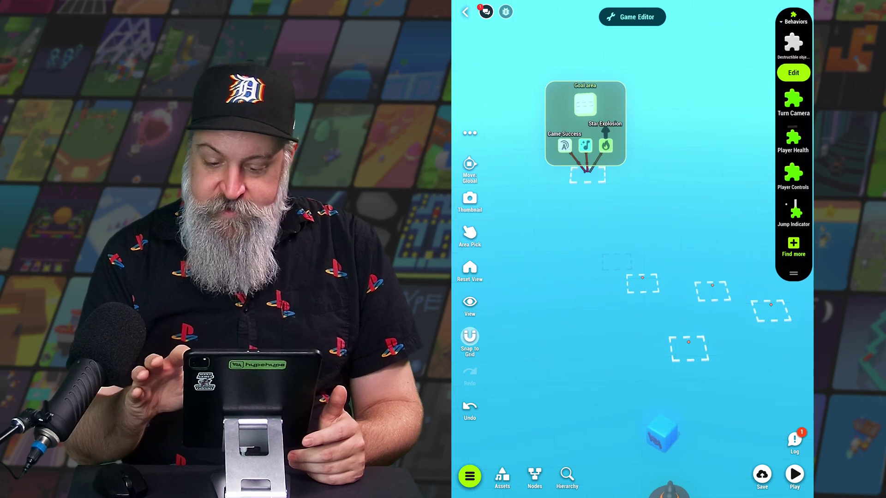
Step: Inspect the Interval node in the Destructible object graph, then playtest the cube again
click(571, 298)
click(585, 283)
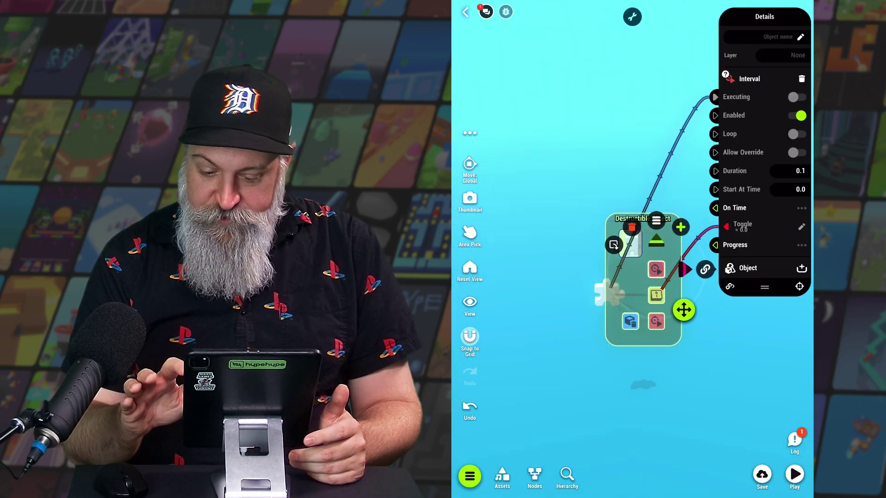
click(553, 138)
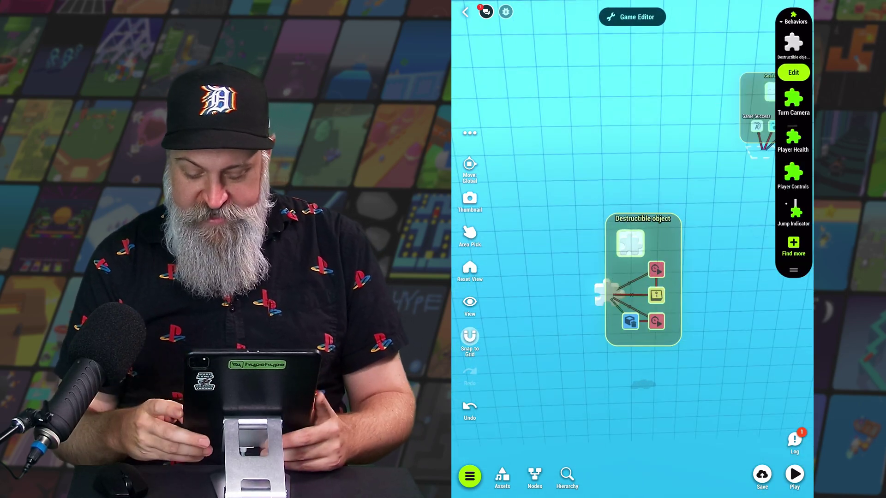
click(794, 475)
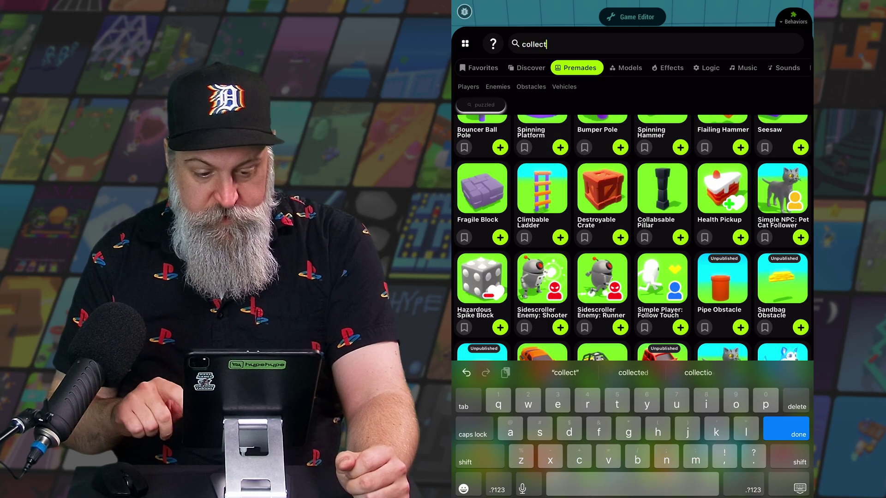
Step: Add the Score: Collectable Coin premade from the 'collect' search and position it in the course
key(Return)
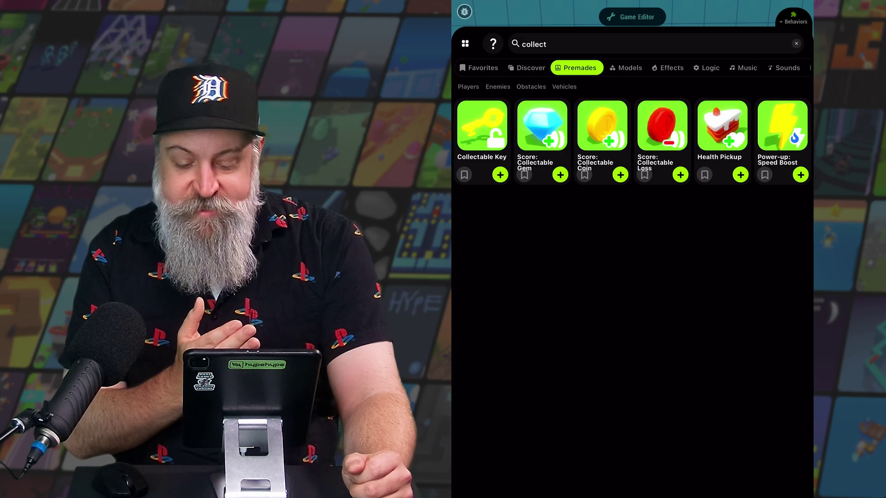
click(620, 174)
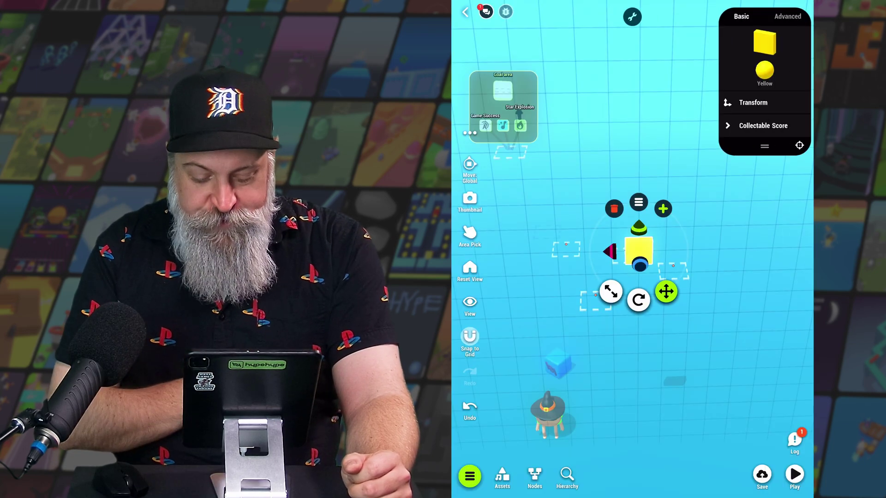
mouse_move(665, 292)
mouse_down()
mouse_move(645, 213)
mouse_move(646, 308)
mouse_move(644, 257)
mouse_up()
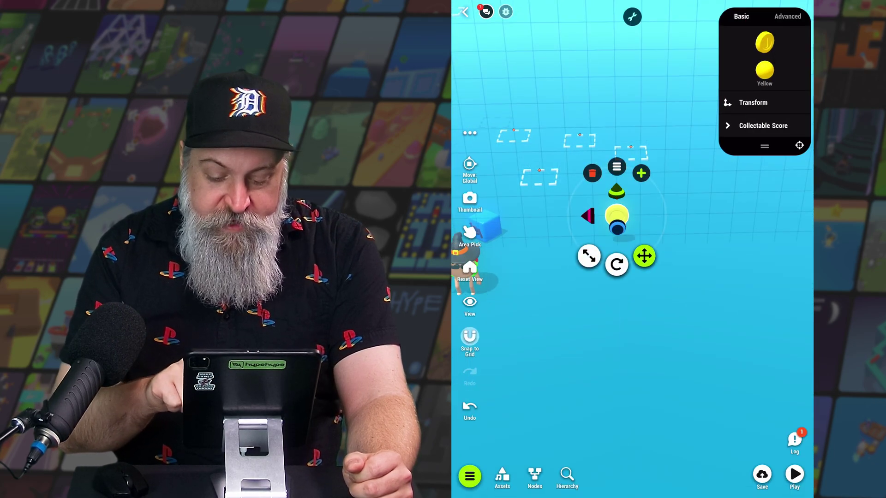
click(665, 311)
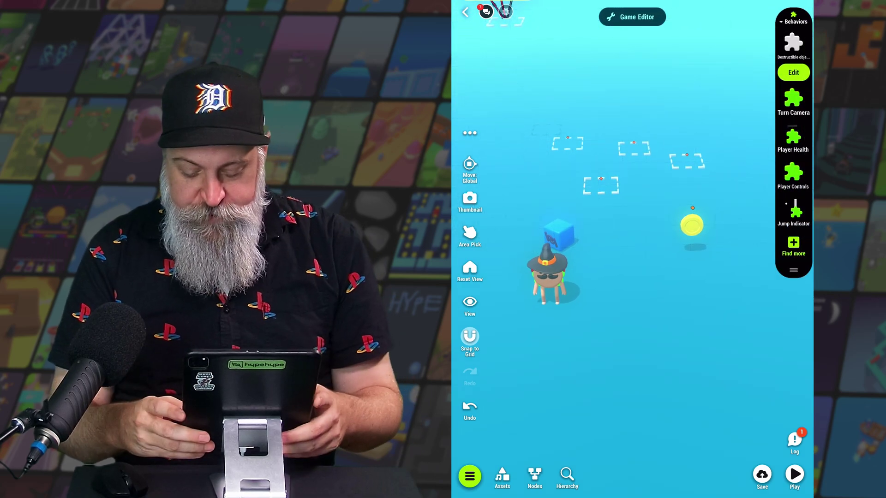
Step: Playtest the course to try collecting the new coin
click(795, 475)
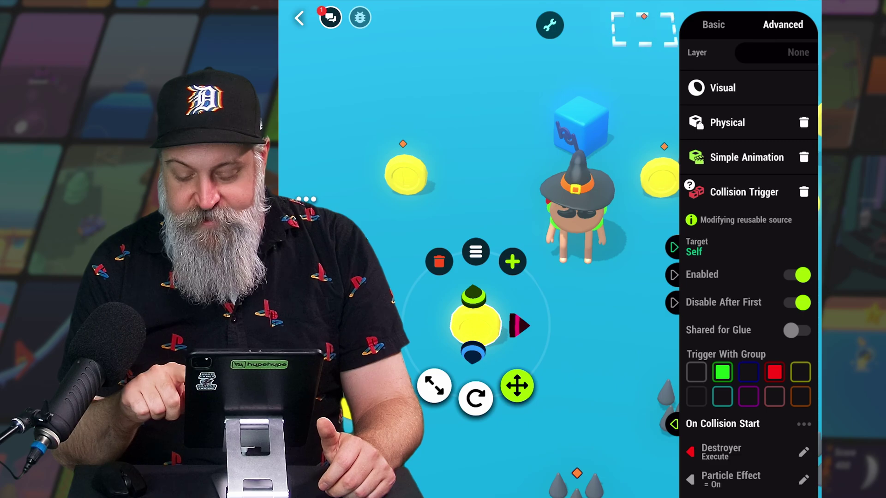
Step: Collapse the coin's Collision Trigger settings
click(744, 192)
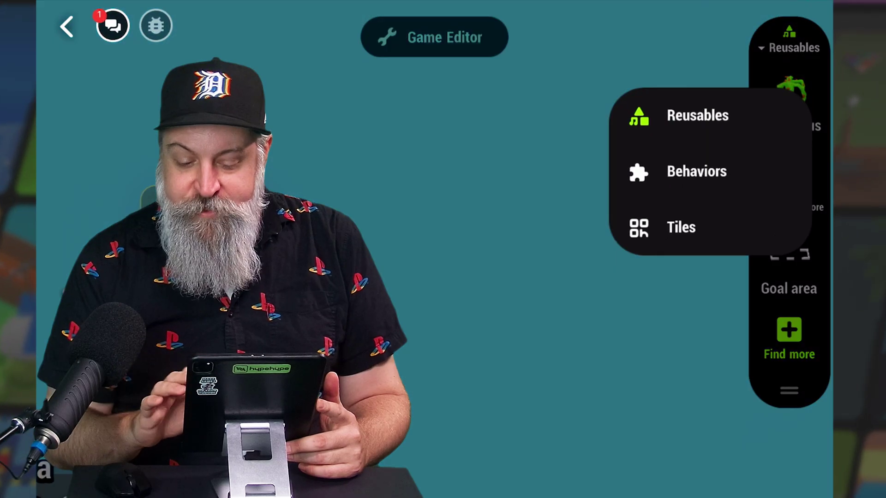
Step: Open the Player Controls behavior from the behaviors list and pan its graph into view
click(696, 172)
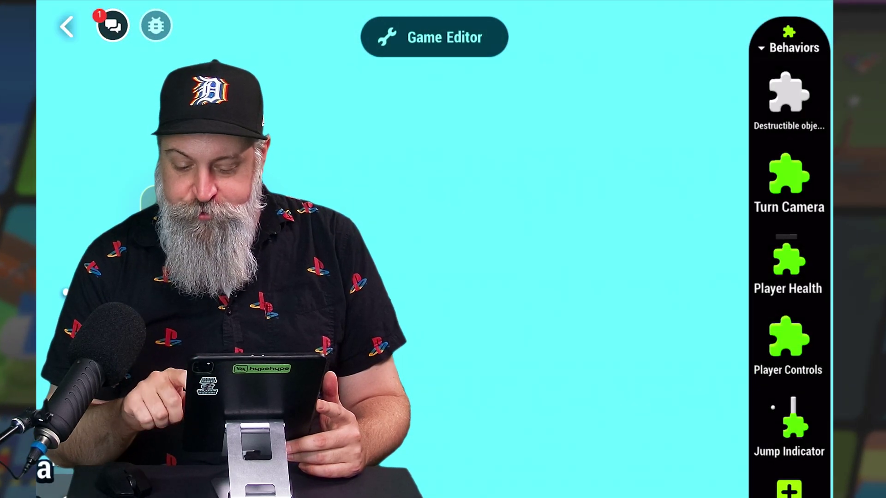
click(788, 346)
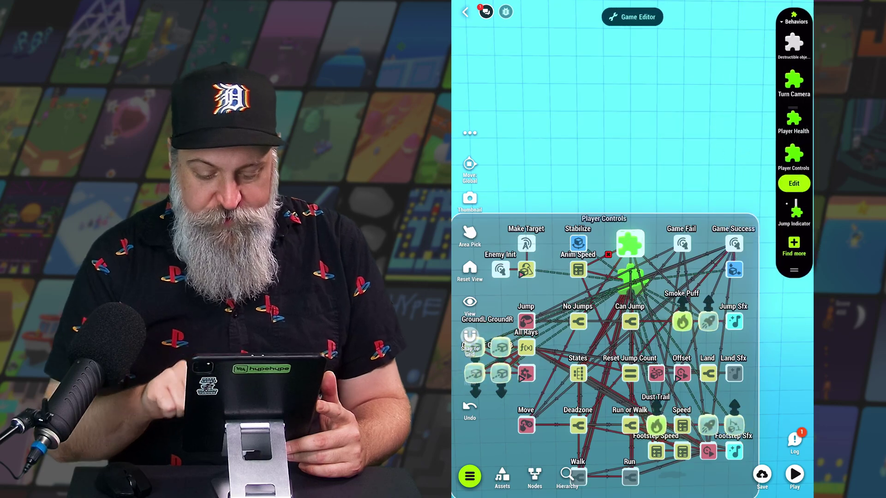
scroll(633, 277, down, 5)
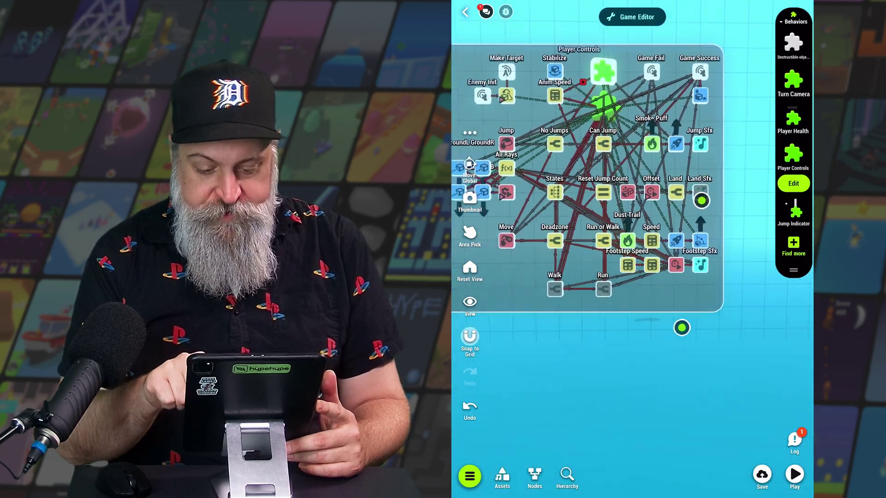
drag(597, 236, 636, 241)
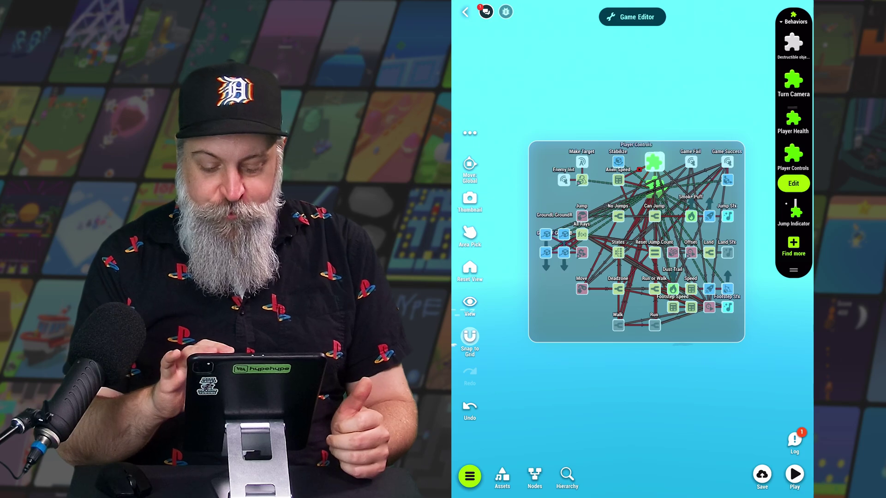
scroll(637, 243, up, 5)
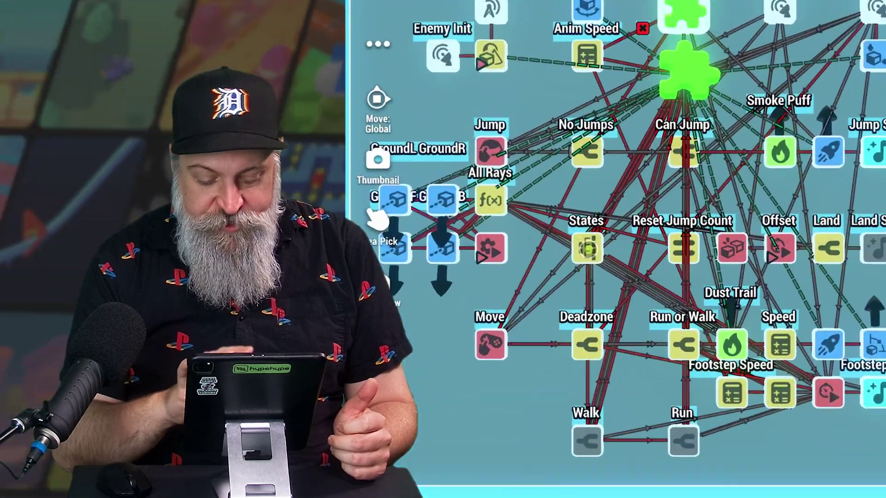